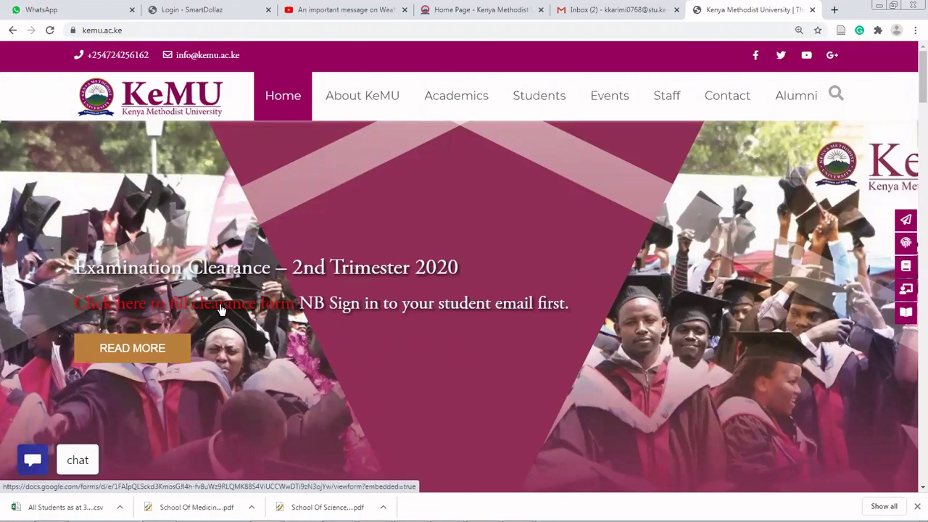
- Open the clearance form link, scroll past its instructions and continue to Personal Details
click(221, 308)
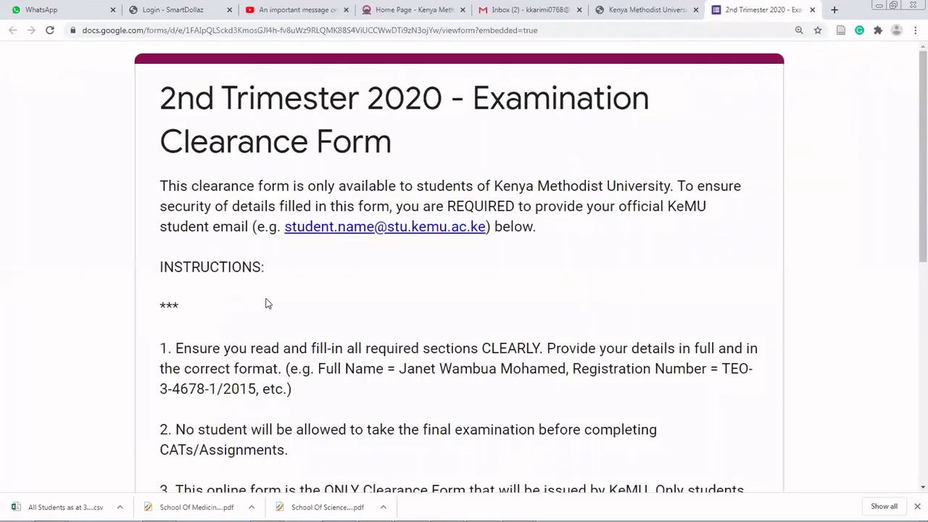
scroll(266, 304, down, 7)
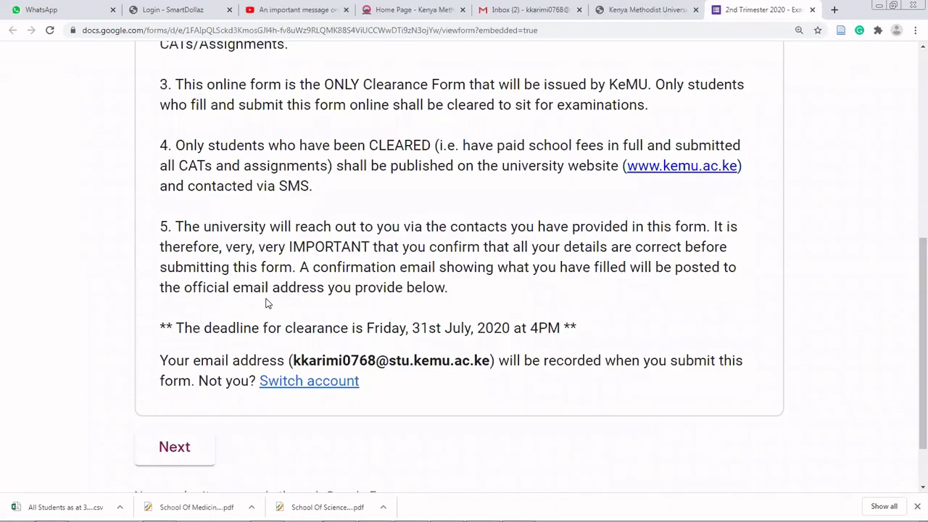
drag(295, 298, 481, 295)
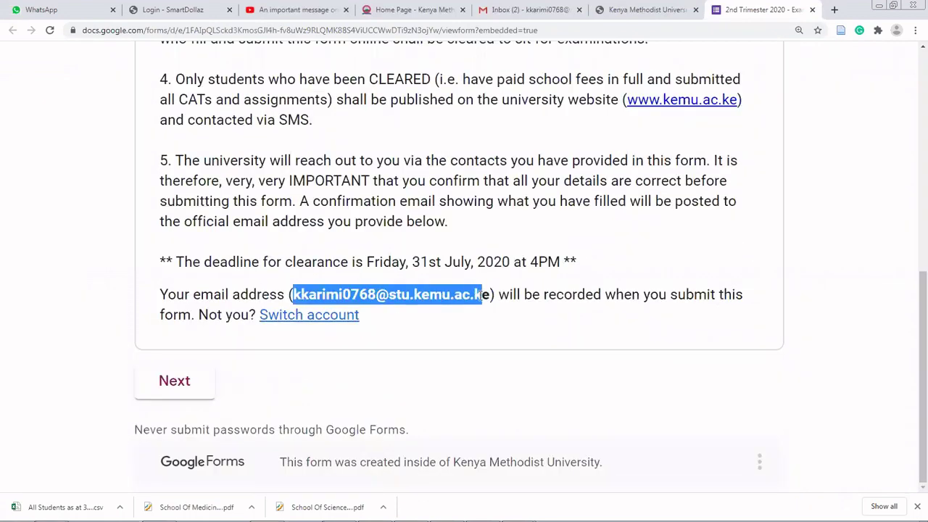
click(188, 391)
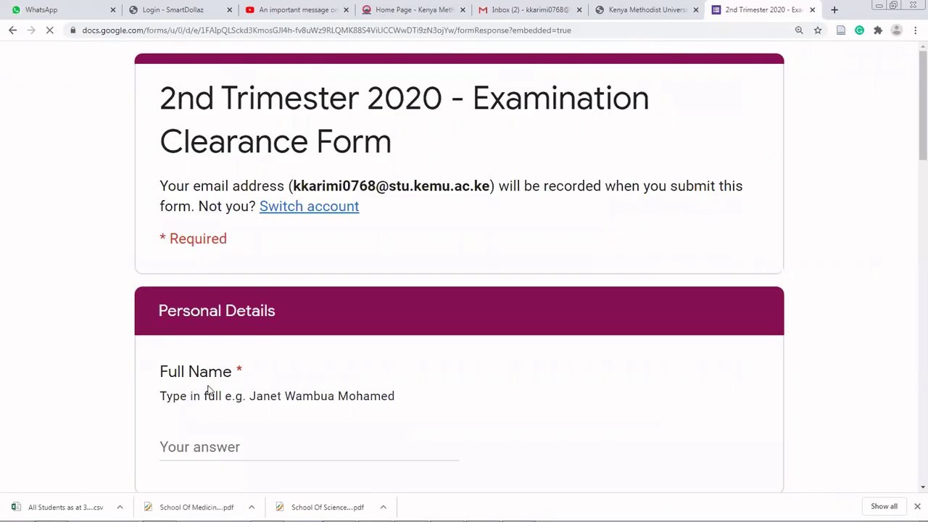
- Enter the student's full name in the Full Name question, zooming the portal to 110% meanwhile
scroll(257, 383, down, 2)
click(225, 332)
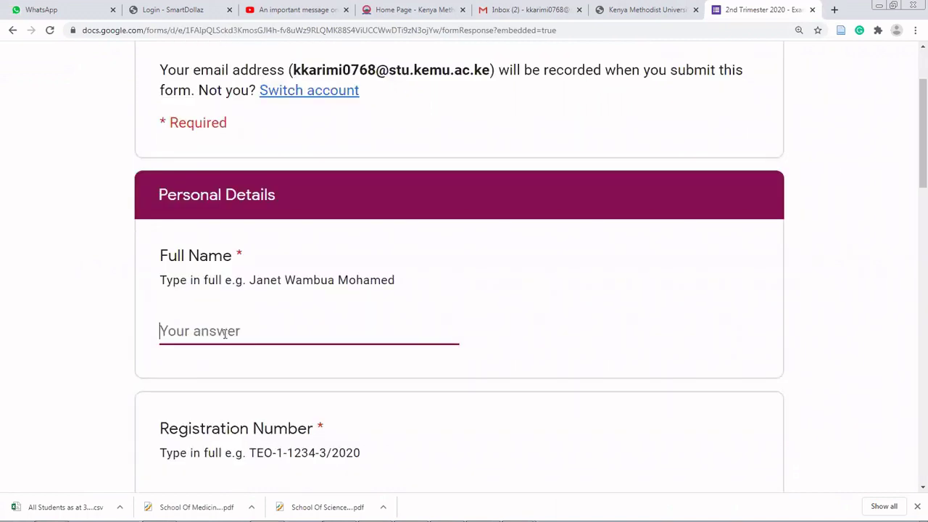
click(375, 13)
click(819, 62)
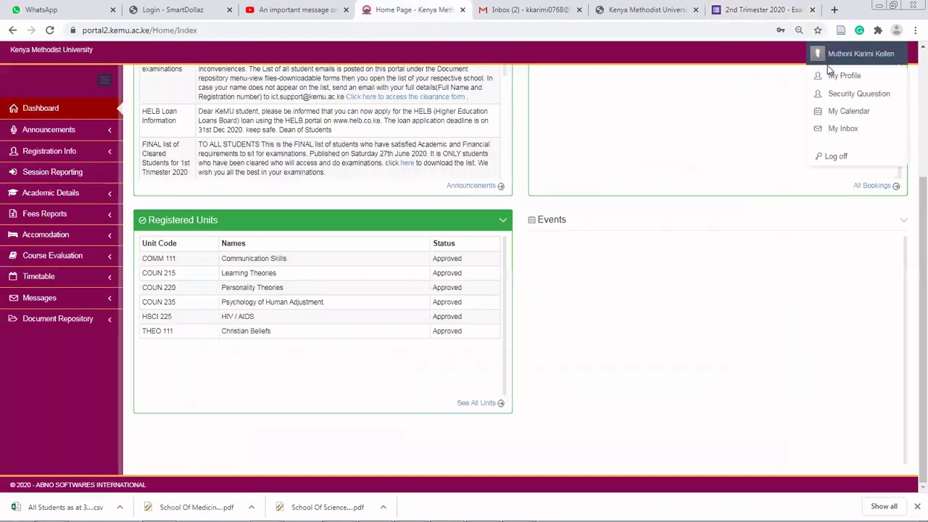
click(757, 95)
key(ctrl+plus)
click(863, 58)
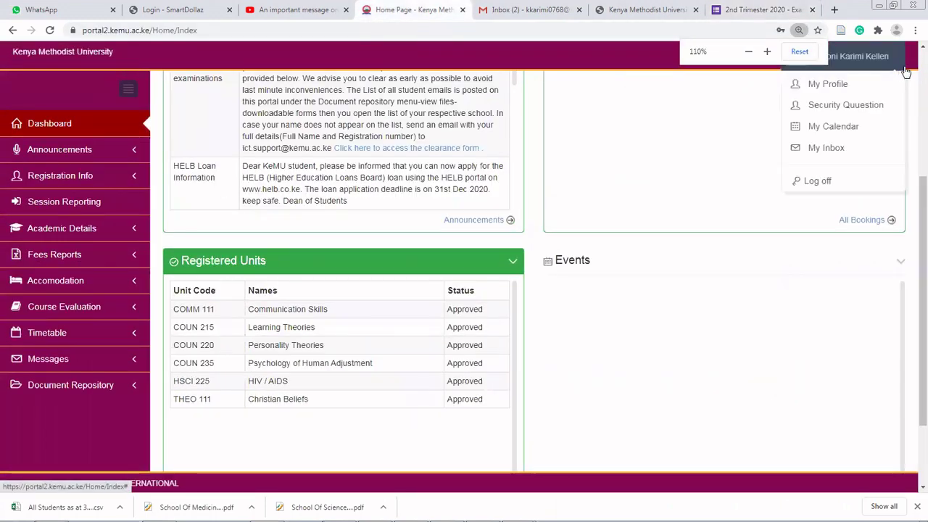
click(870, 63)
click(841, 63)
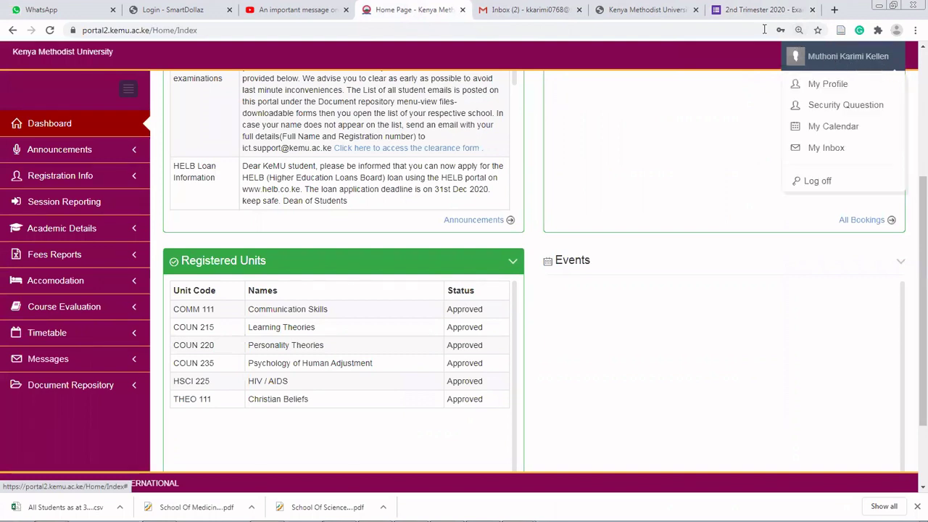
click(731, 12)
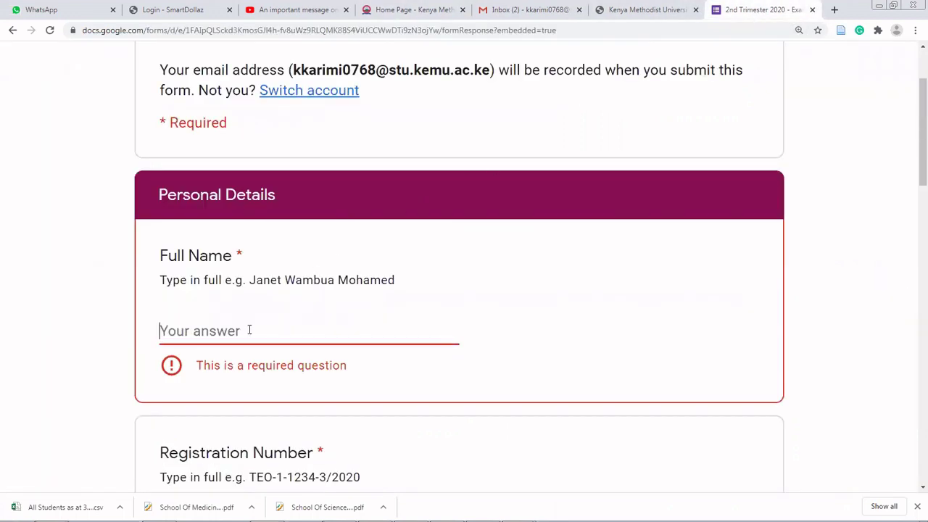
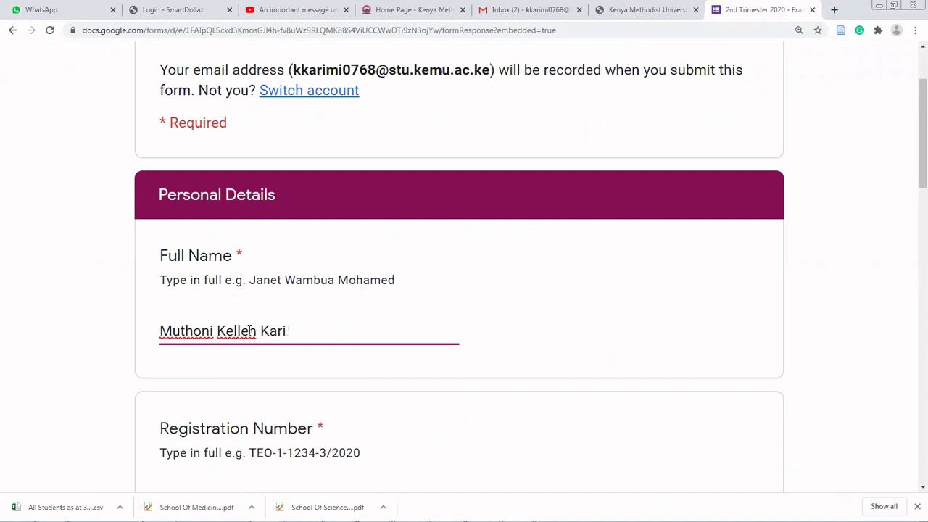
- Fill in the student's registration number, then return to the student portal
scroll(249, 330, down, 2)
click(226, 334)
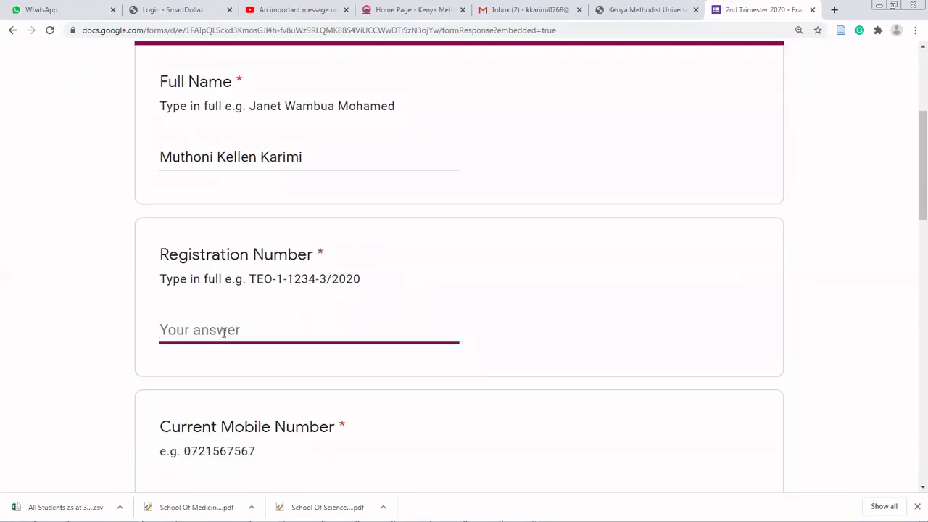
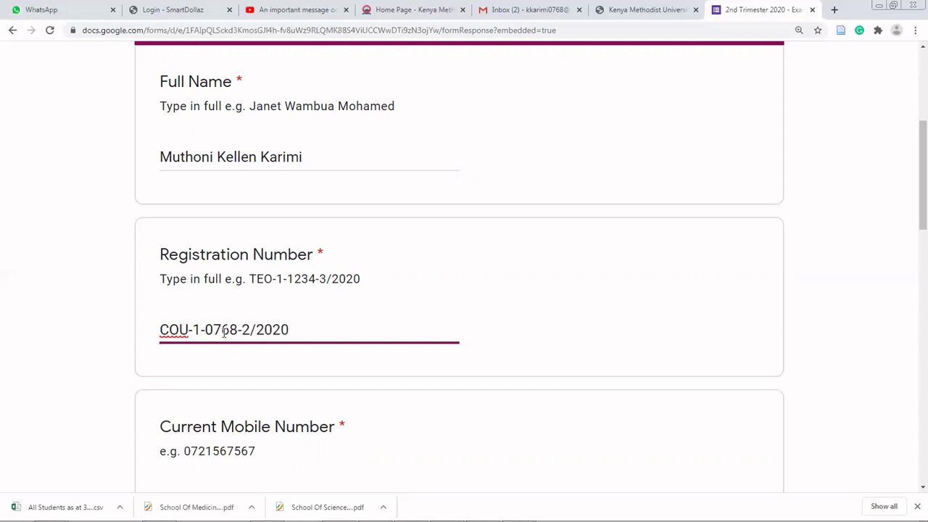
scroll(269, 376, down, 3)
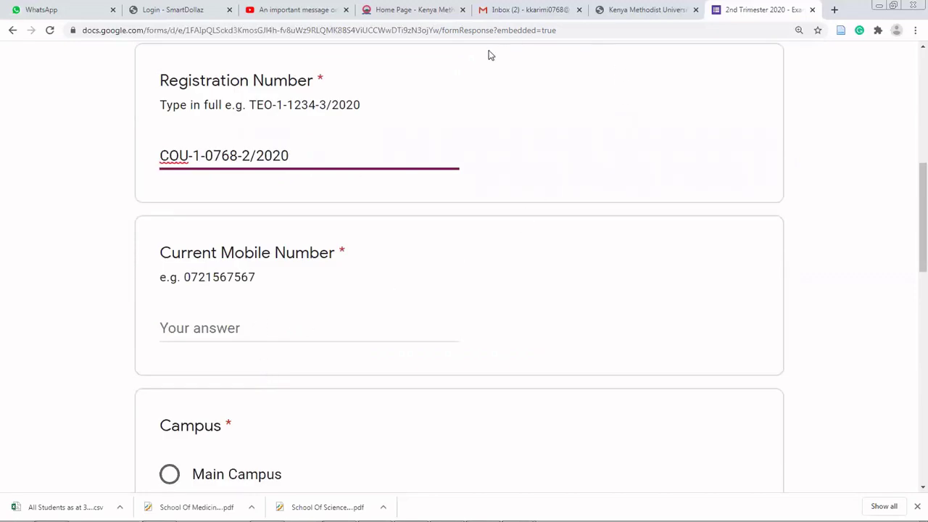
click(383, 12)
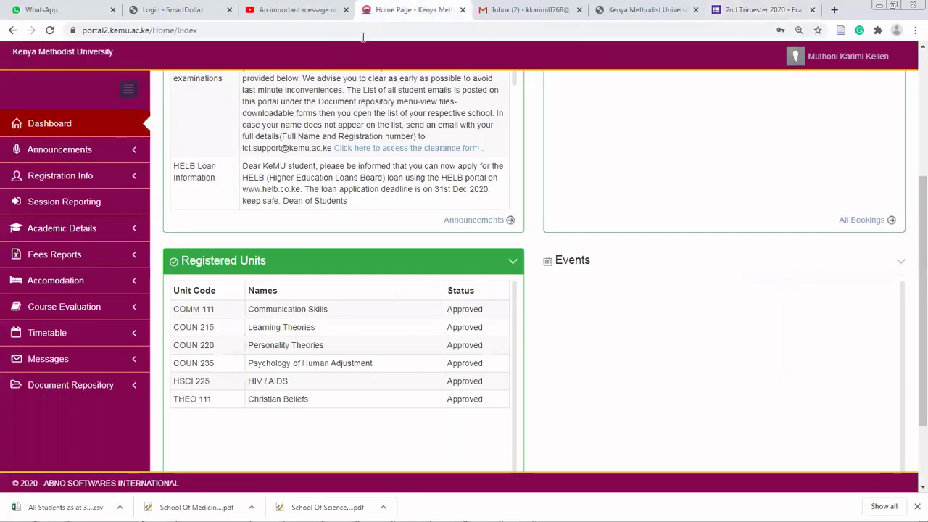
- Copy the telephone number from the portal's Registration Info > Main Details page and return to the form
click(97, 173)
click(94, 149)
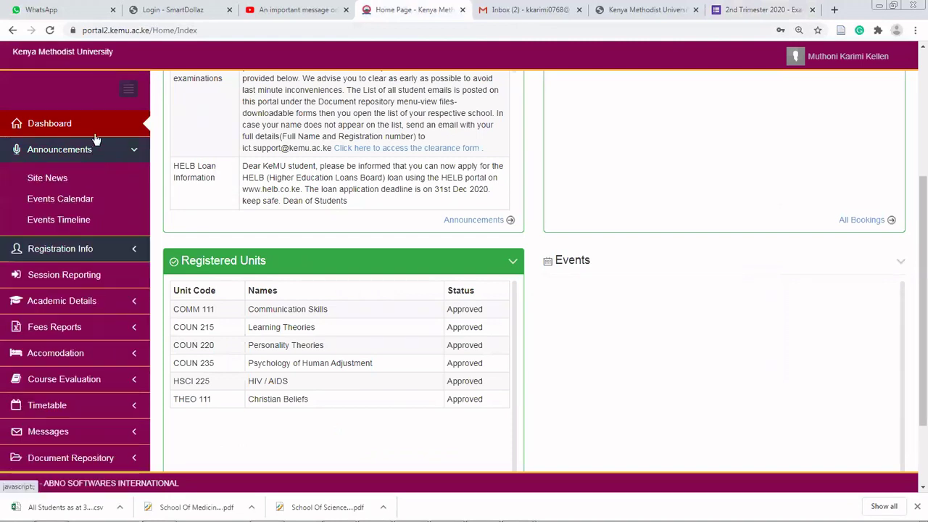
click(84, 253)
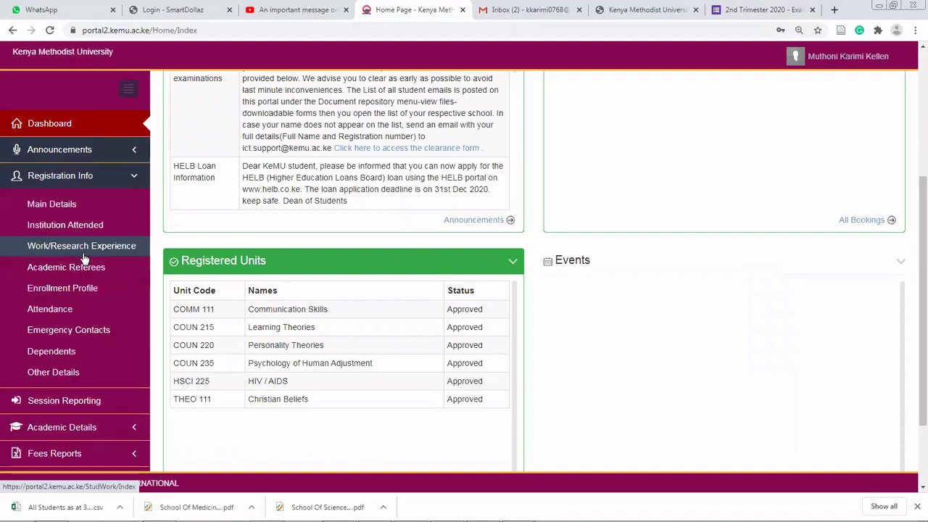
click(73, 204)
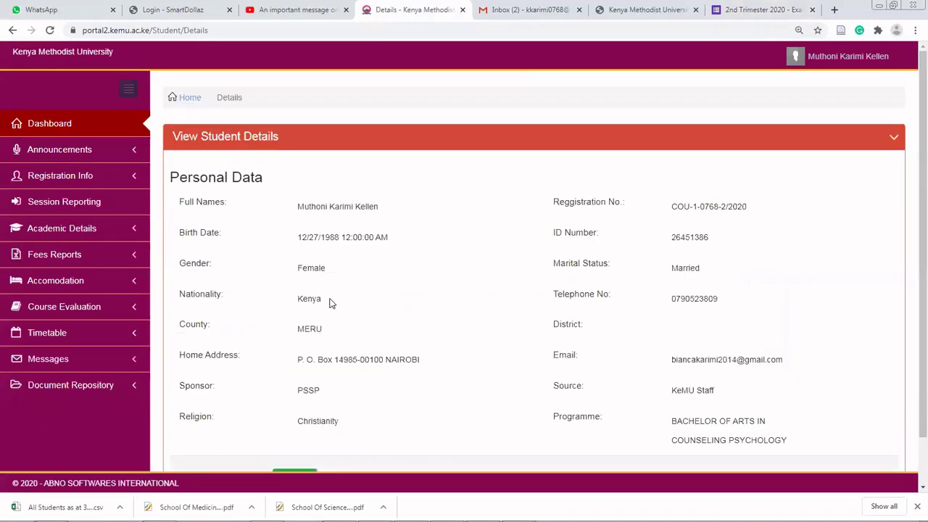
scroll(681, 364, down, 1)
drag(719, 247, 658, 247)
key(ctrl+c)
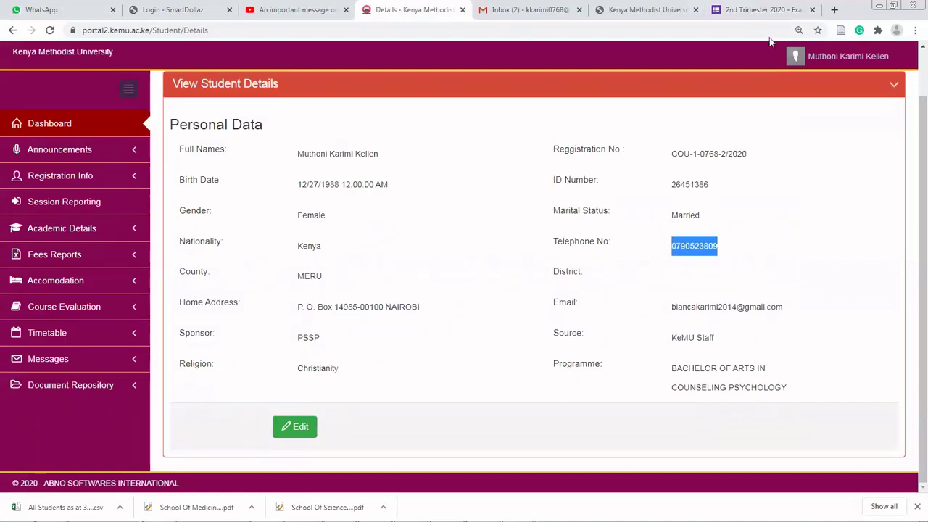
click(760, 10)
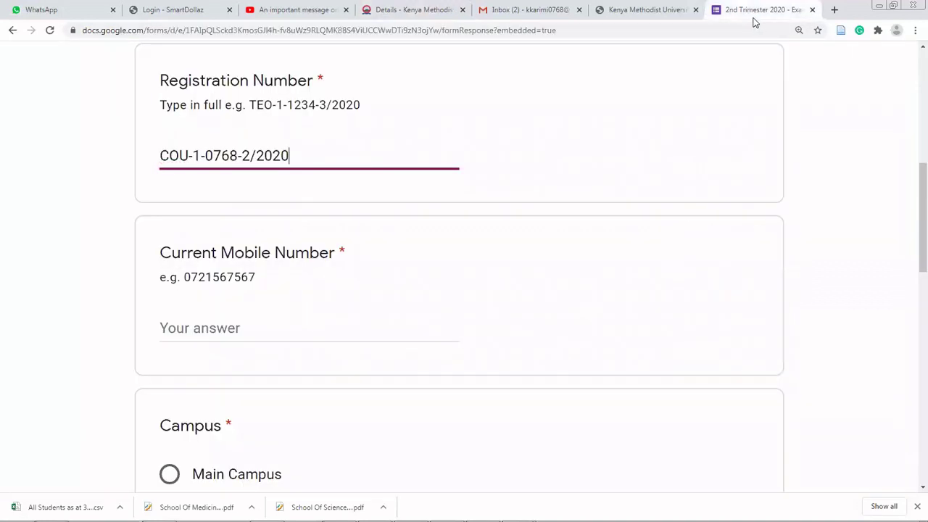
- Paste the copied telephone number as the mobile number and choose Nairobi Campus
click(191, 332)
key(ctrl+v)
scroll(202, 347, down, 3)
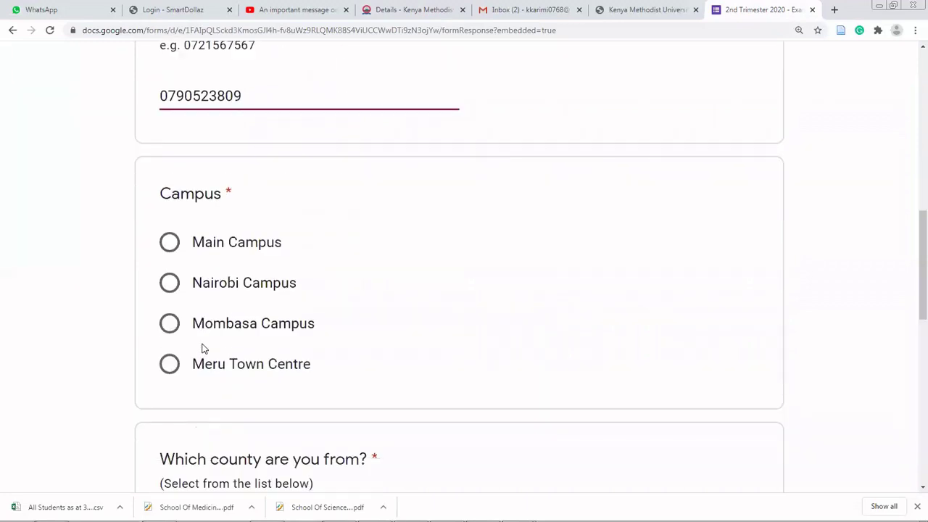
scroll(201, 348, down, 2)
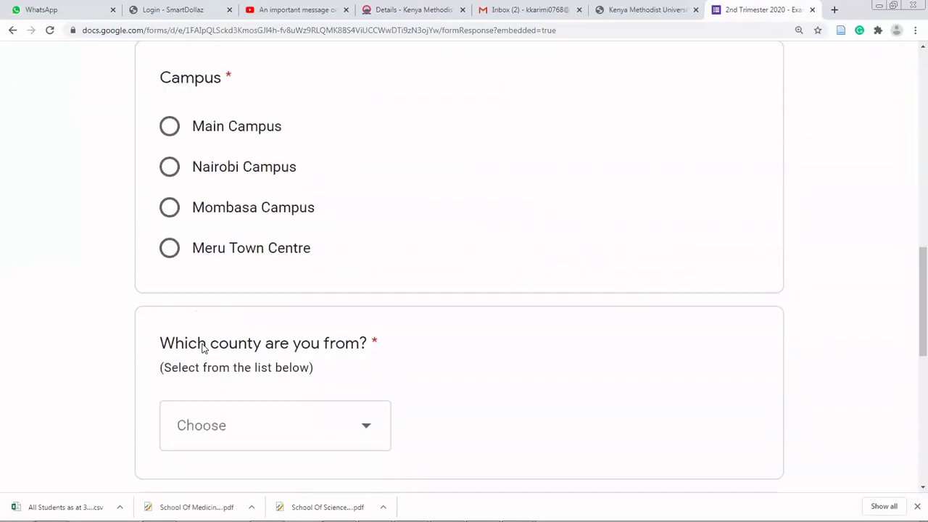
click(170, 169)
- Select Meru as the home county from the county dropdown
scroll(170, 181, down, 2)
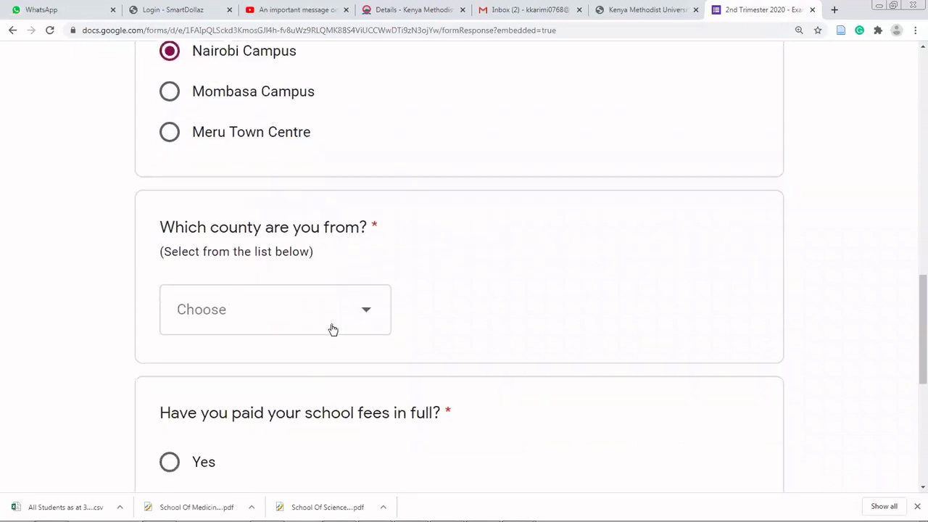
scroll(322, 310, down, 1)
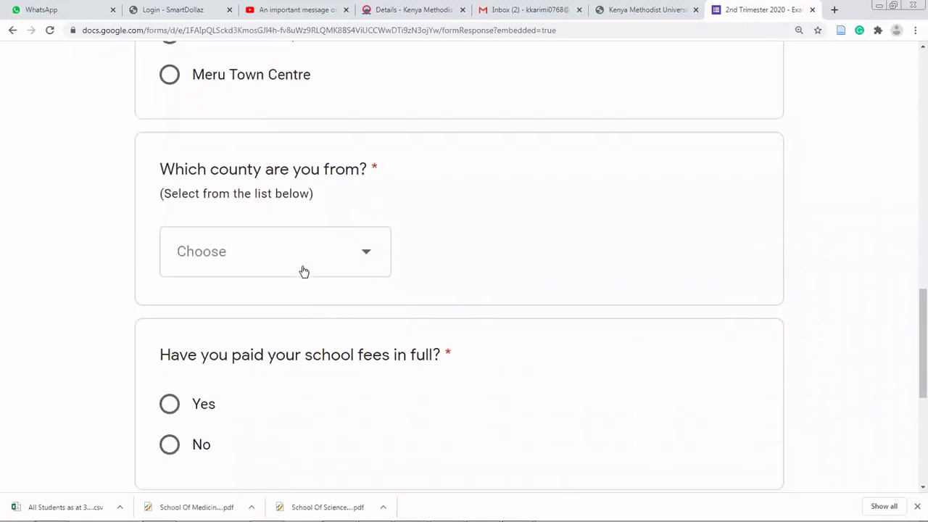
click(304, 271)
scroll(304, 272, down, 3)
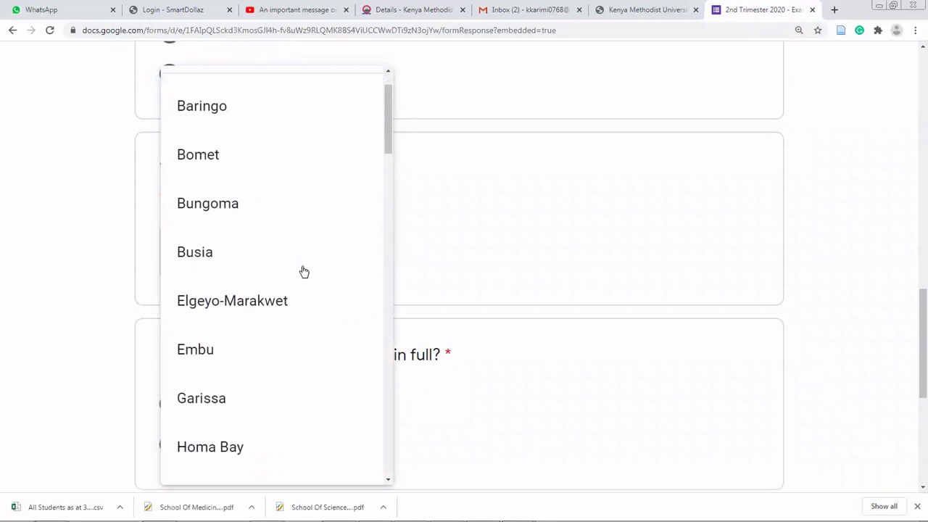
scroll(303, 270, up, 2)
click(447, 251)
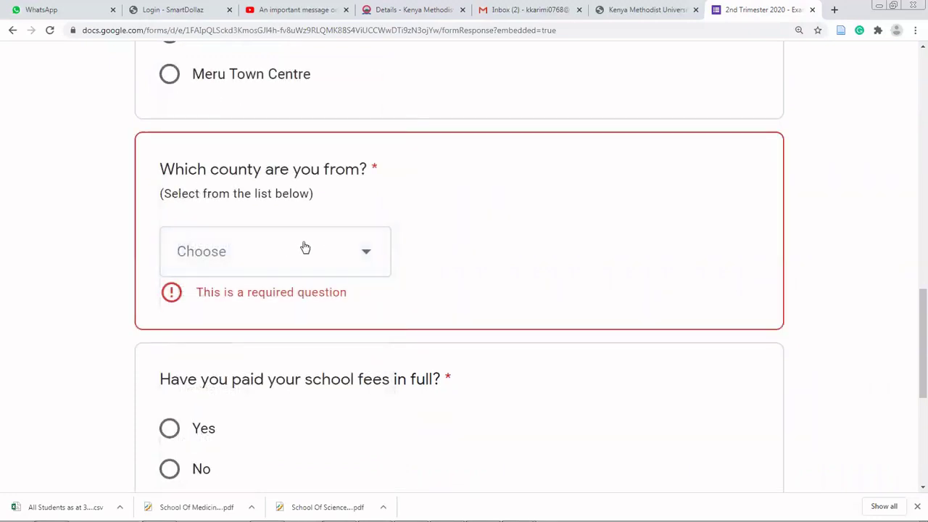
click(282, 256)
scroll(280, 261, down, 2)
scroll(279, 265, down, 12)
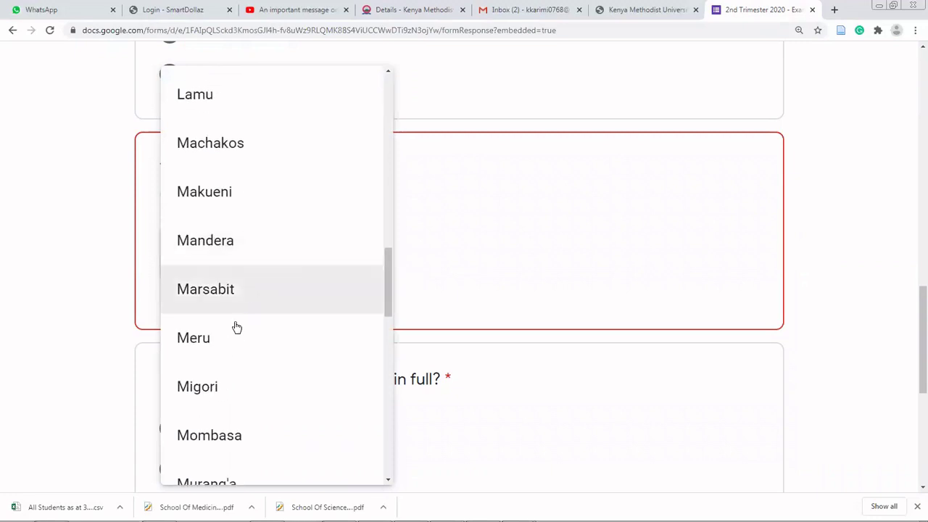
click(231, 335)
- Answer Yes to fees paid in full and Yes to online exams, then go to the next section
scroll(251, 325, down, 1)
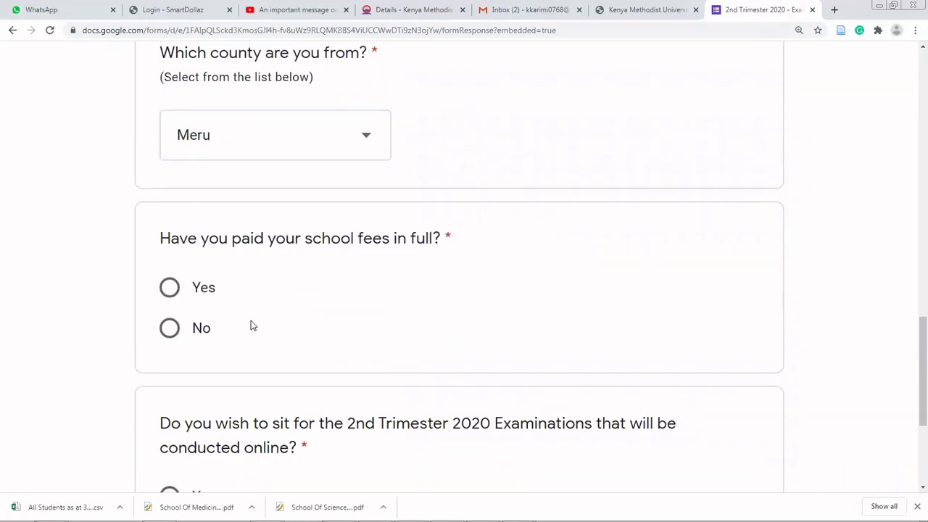
scroll(250, 326, down, 2)
click(169, 174)
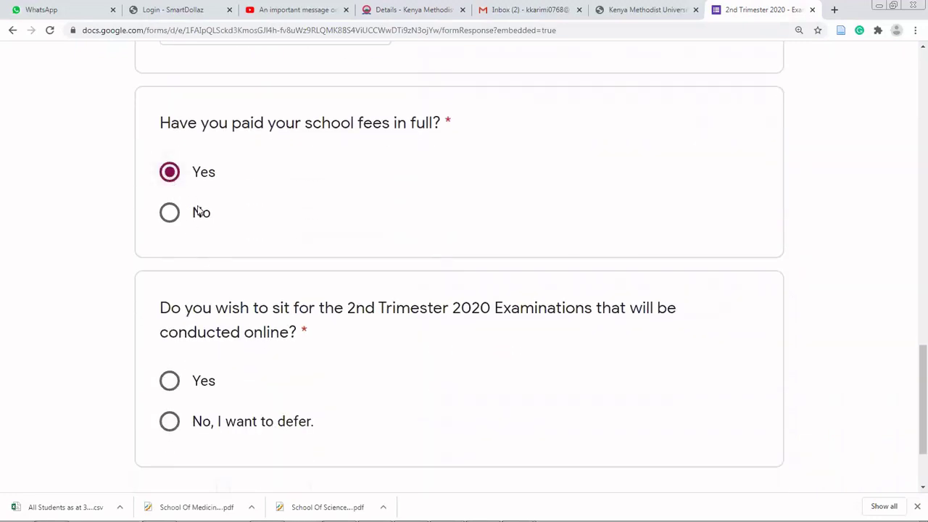
scroll(208, 221, down, 2)
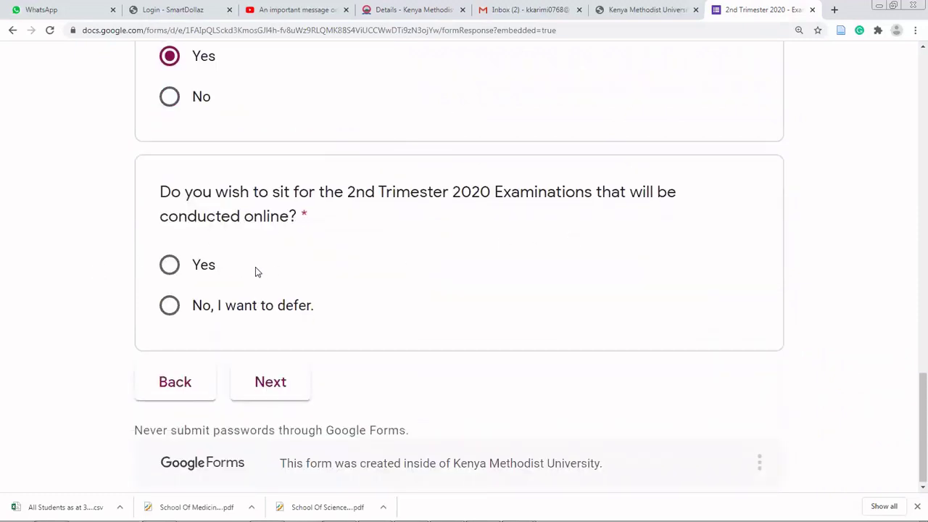
click(172, 265)
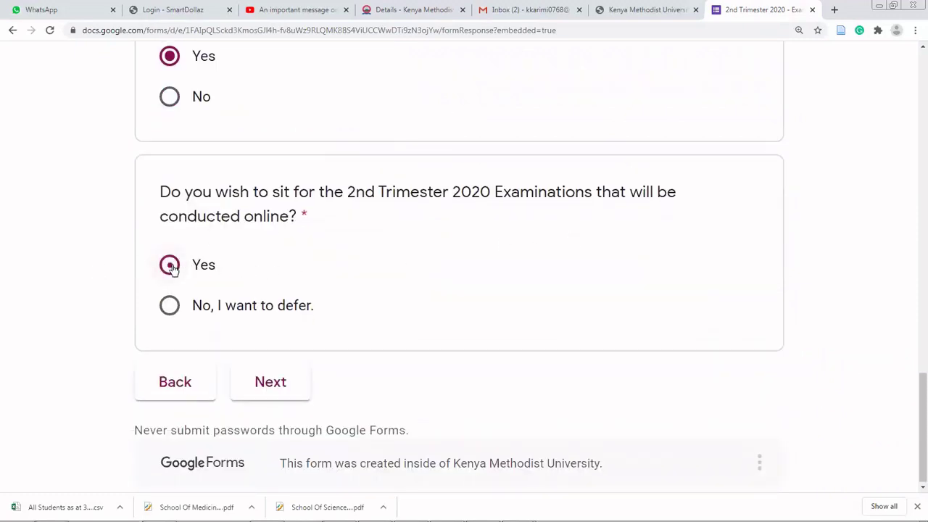
click(270, 382)
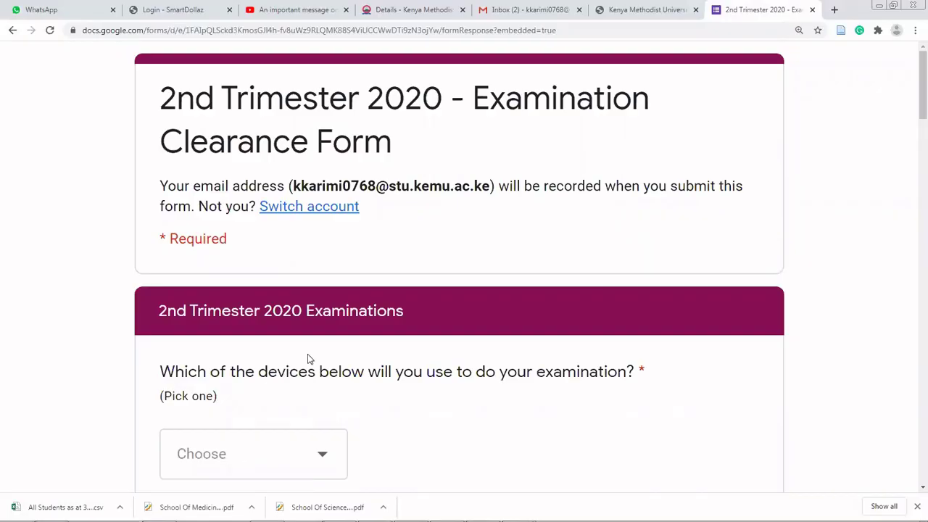
- Pick Mobile Phone from the exam device dropdown and tick Yes for stable internet
scroll(308, 358, down, 2)
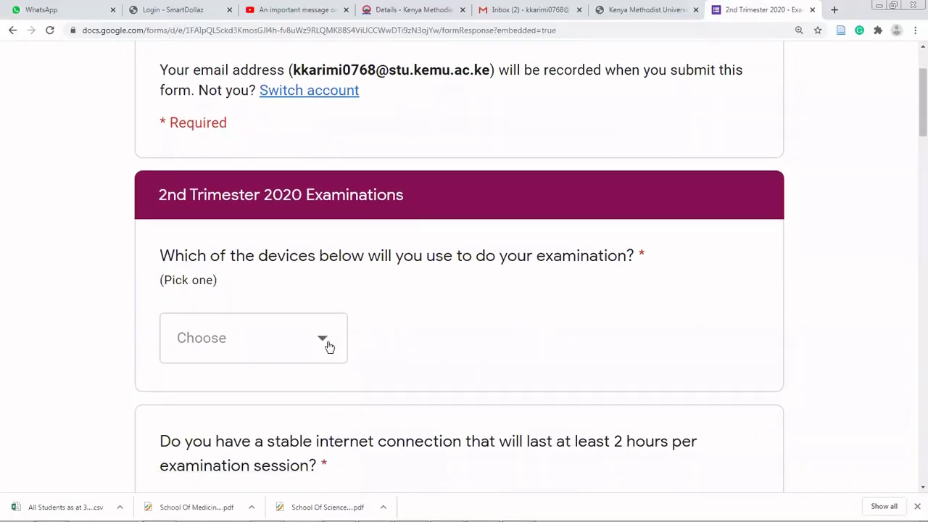
click(324, 341)
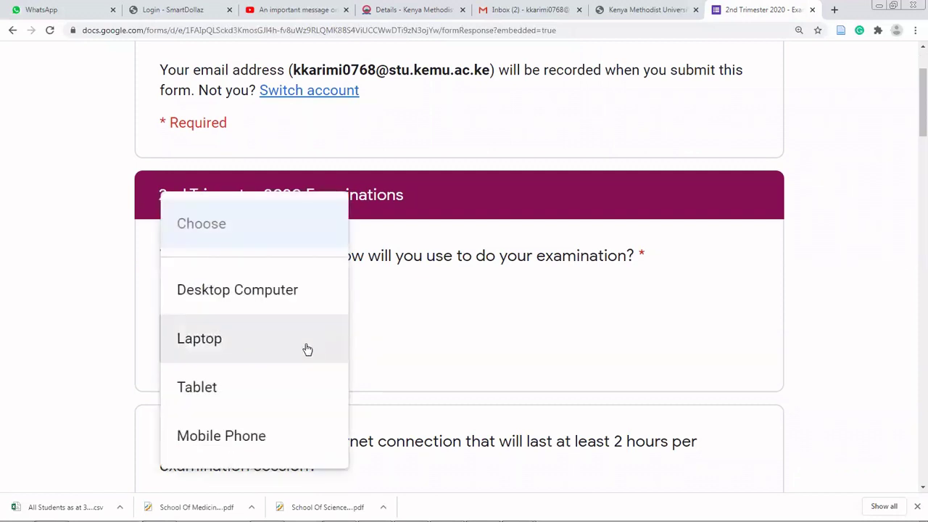
click(273, 434)
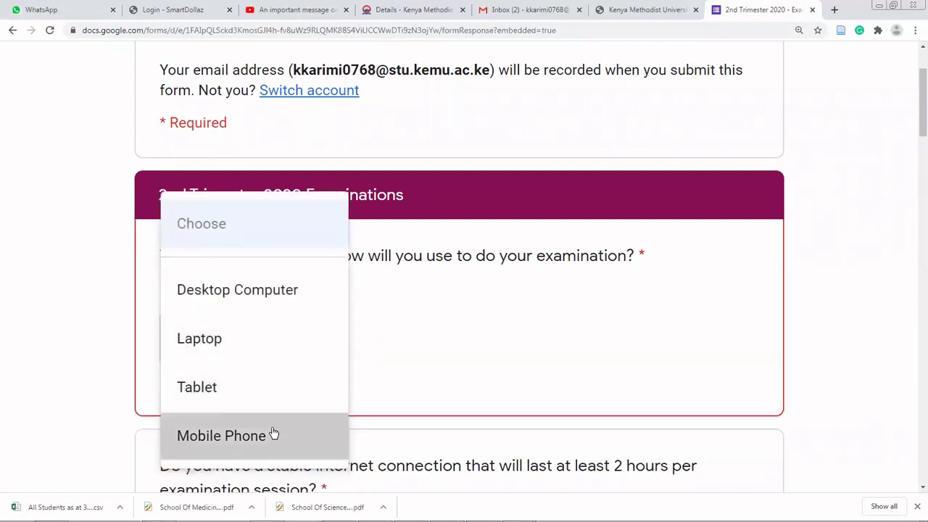
scroll(348, 378, down, 3)
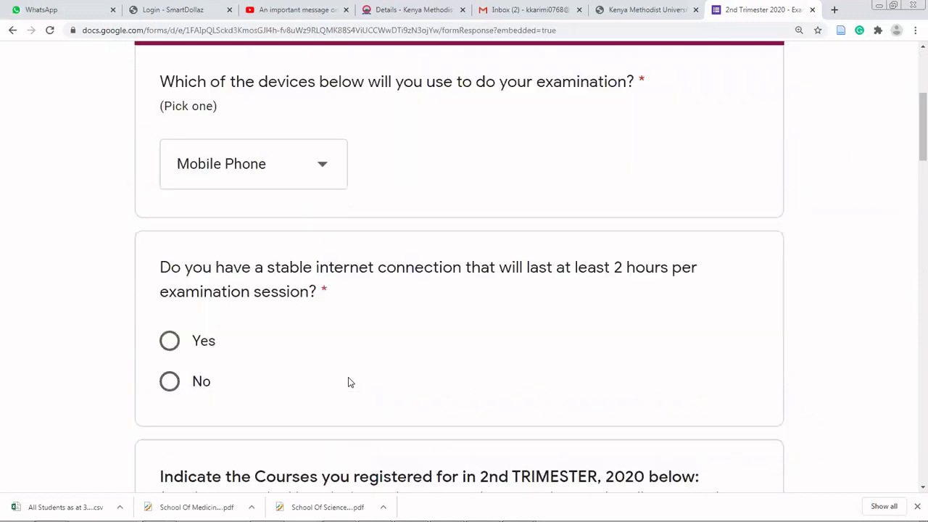
click(169, 341)
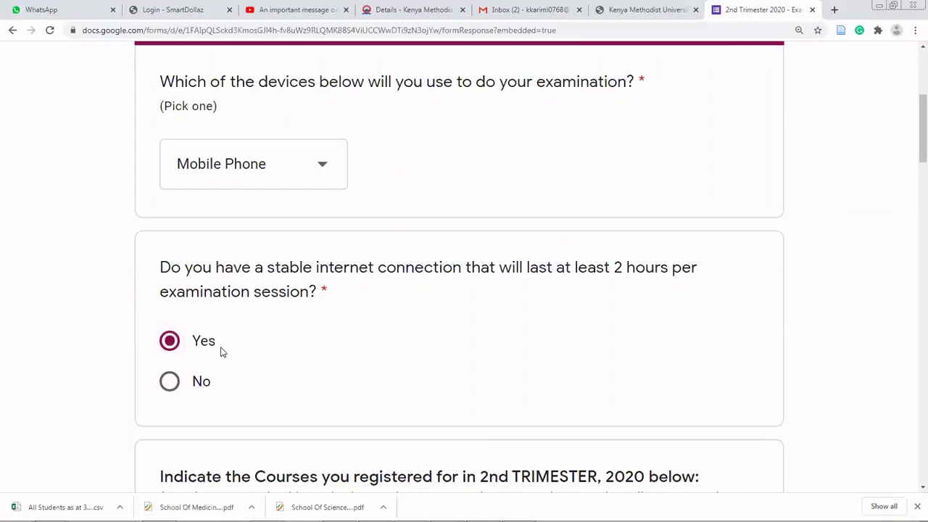
scroll(221, 352, down, 3)
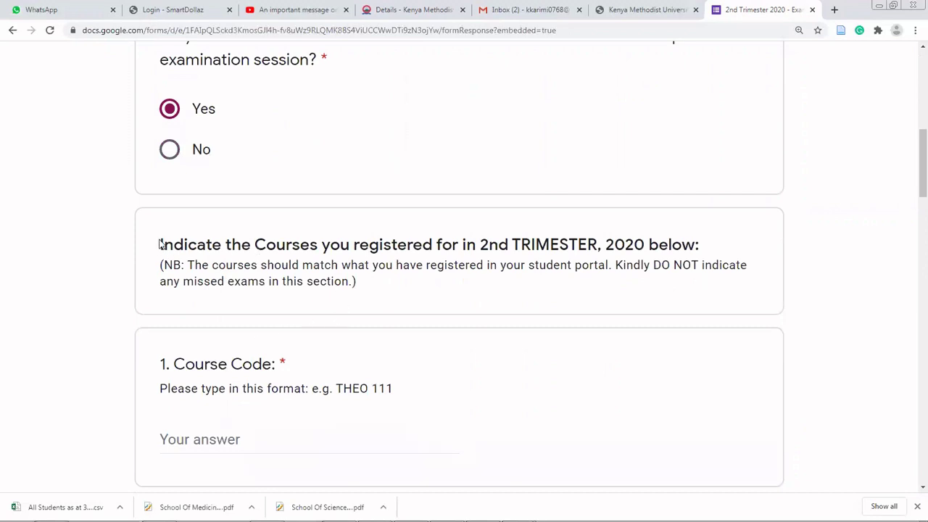
- Open the portal Dashboard and scroll to the Registered Units table of six approved units
drag(160, 244, 377, 281)
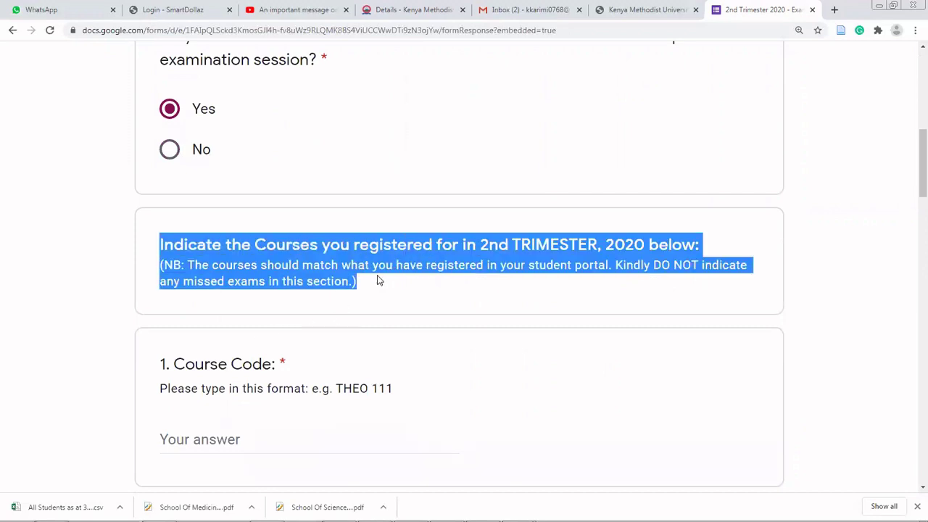
click(377, 13)
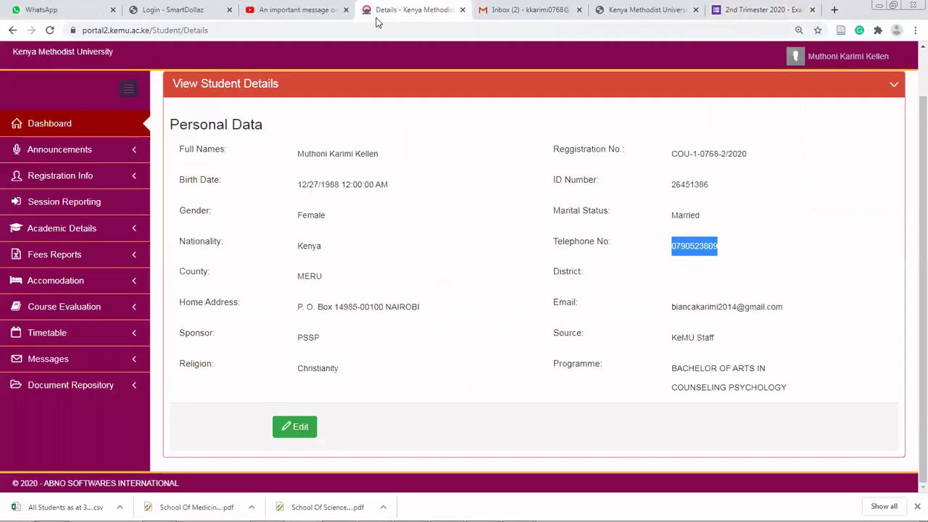
click(95, 125)
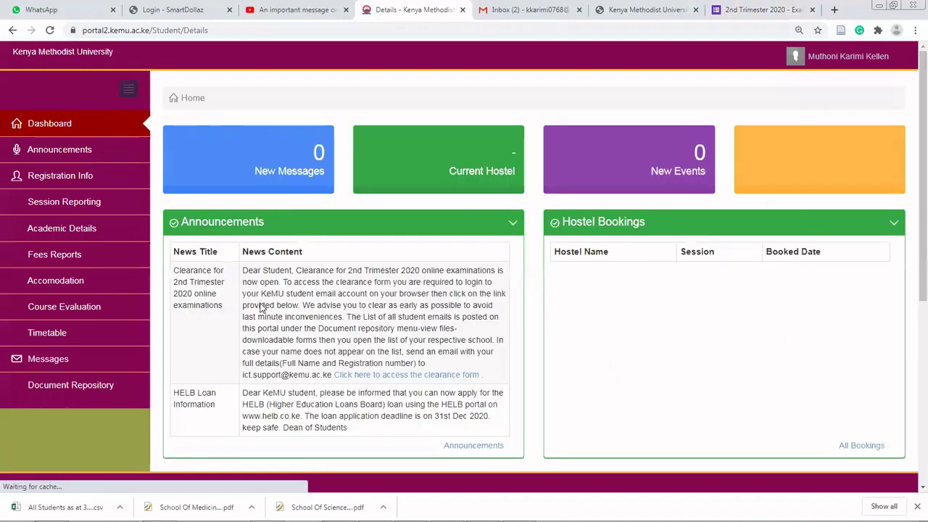
scroll(261, 319, down, 5)
drag(177, 206, 428, 293)
click(352, 313)
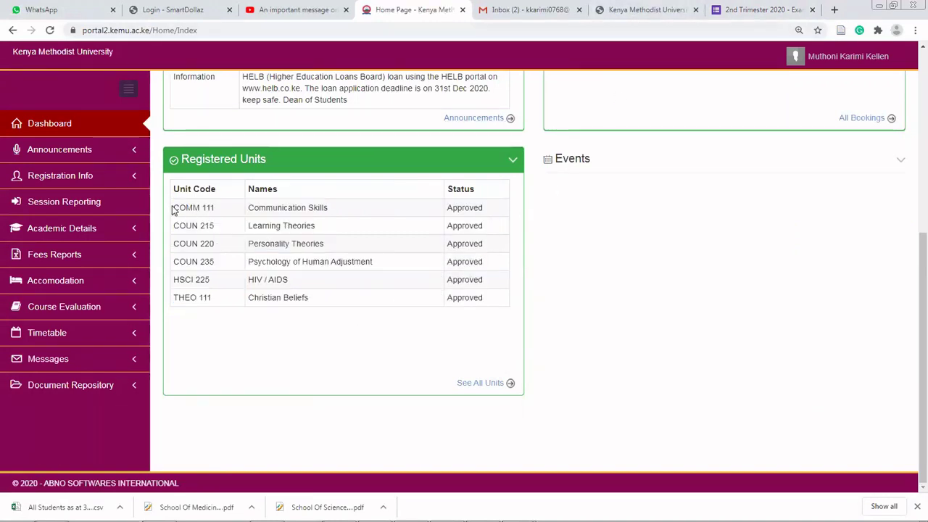
- Check the portal's registered units and enter COUN 215 as Course Code 2
drag(174, 207, 226, 215)
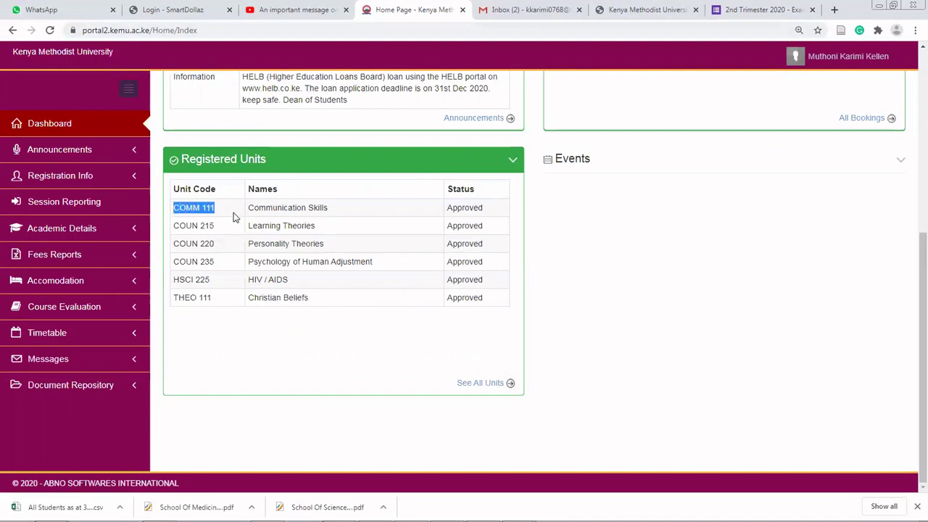
key(ctrl+Tab)
key(ctrl+Tab)
key(ctrl+Tab)
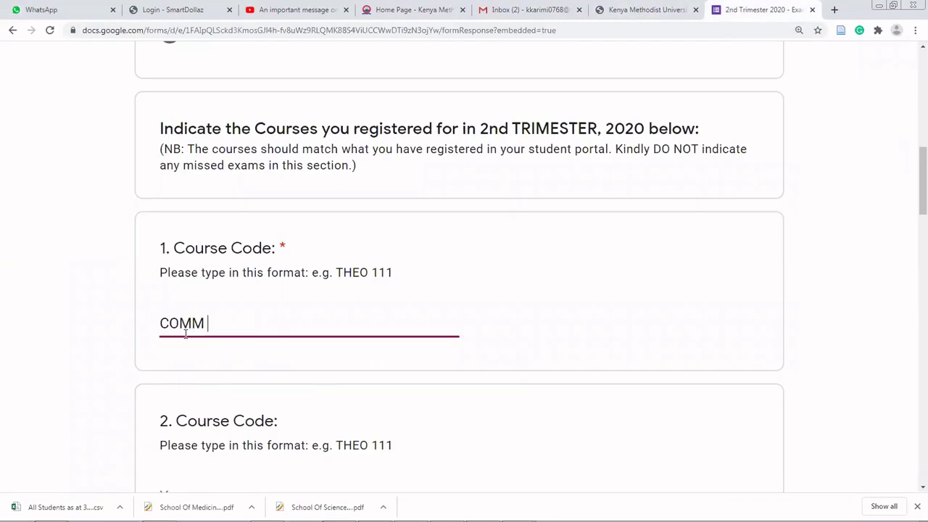
text(111)
click(429, 22)
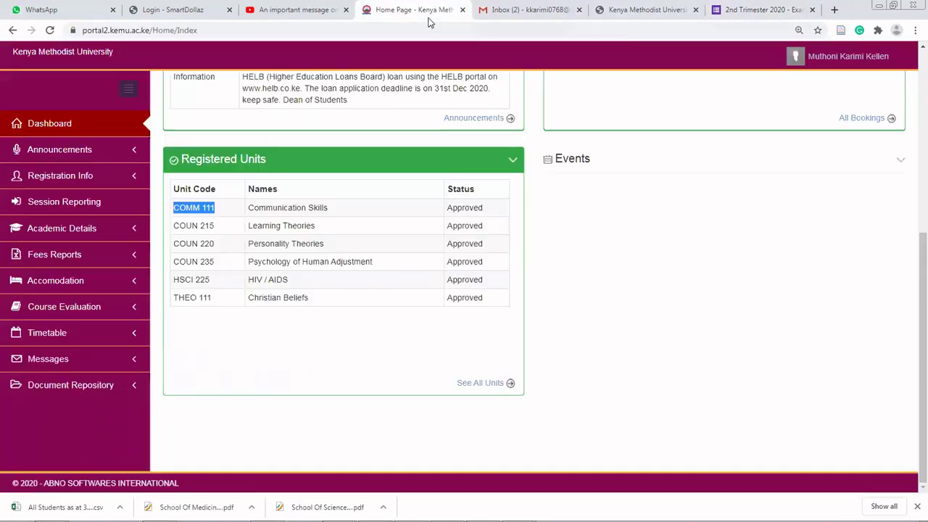
click(746, 10)
scroll(275, 273, down, 3)
scroll(276, 273, down, 2)
click(201, 203)
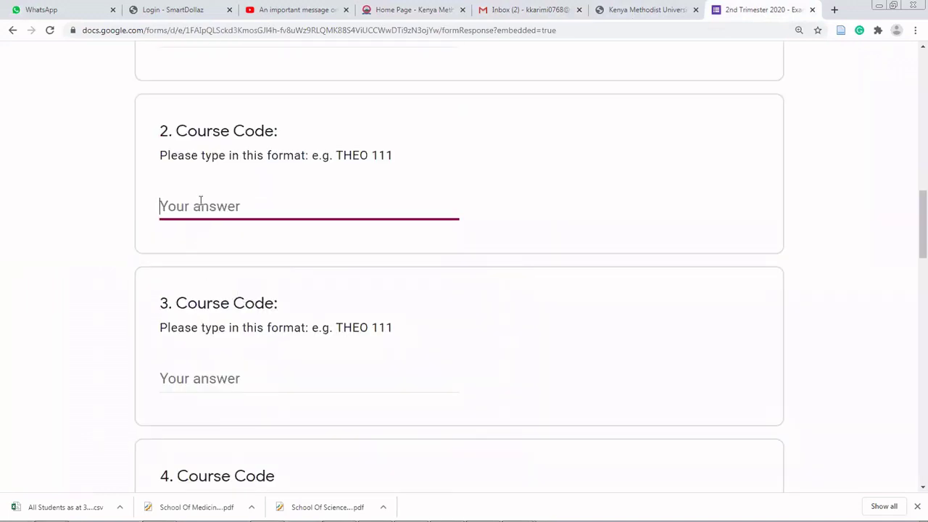
text(COUN 215)
click(378, 20)
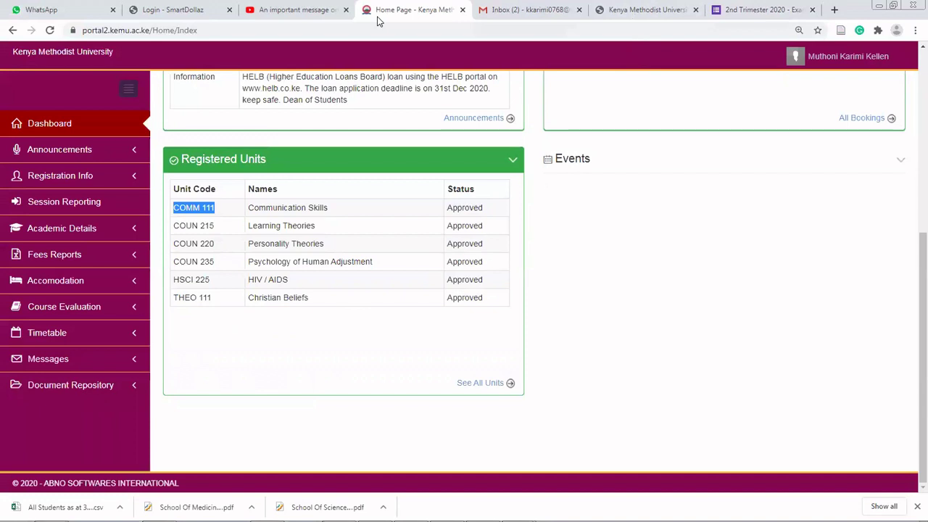
click(758, 9)
- Enter COUN 220 and COUN 235 as course codes 3 and 4
click(249, 382)
text(C)
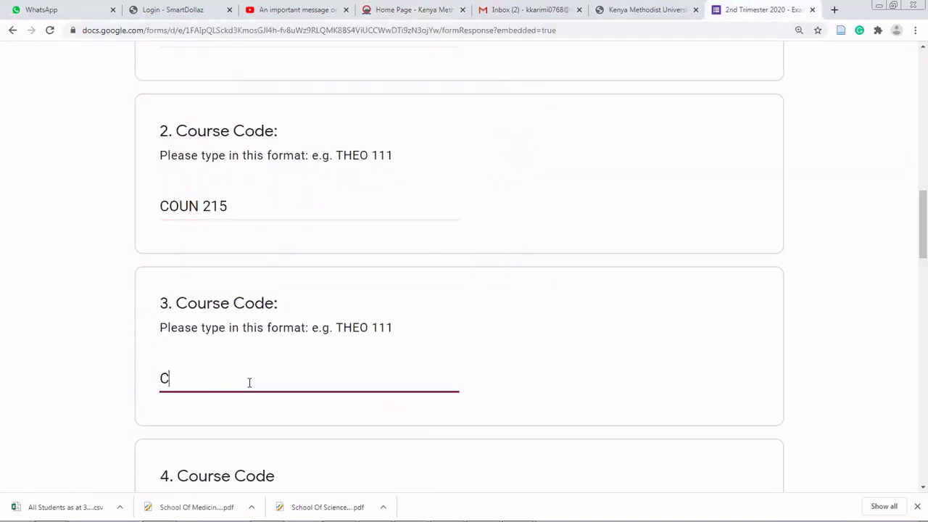
text(OUN 220)
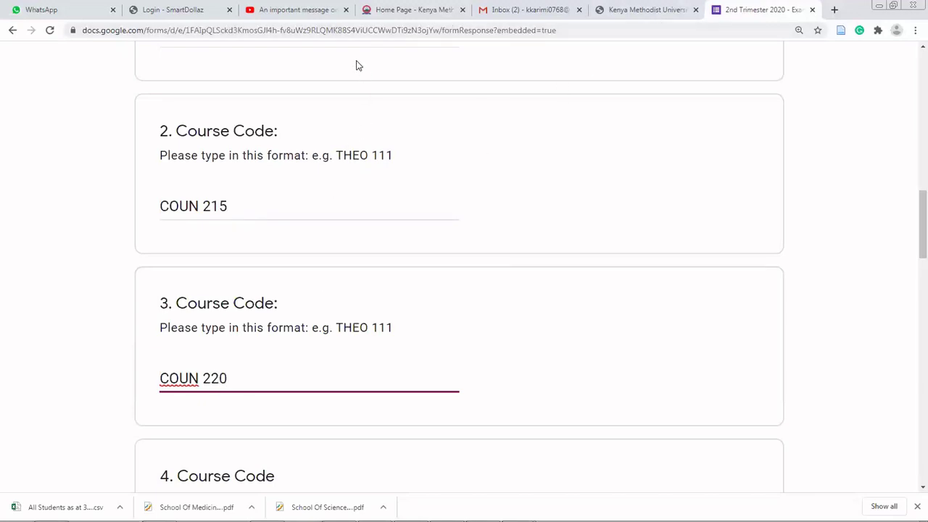
click(227, 34)
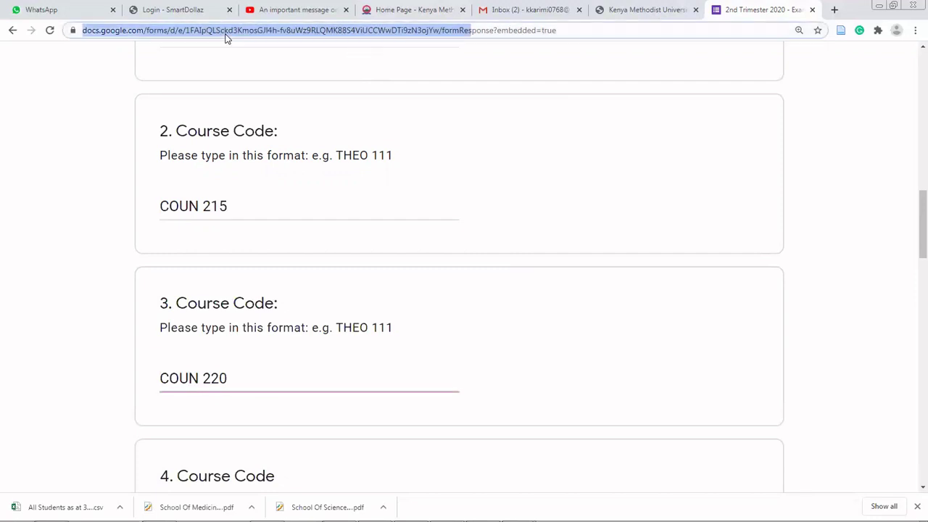
drag(750, 14, 721, 25)
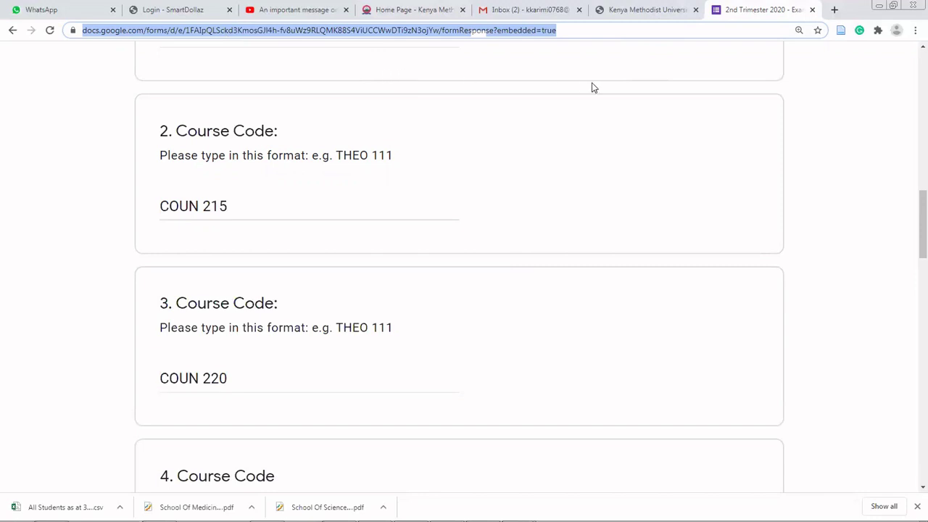
click(637, 65)
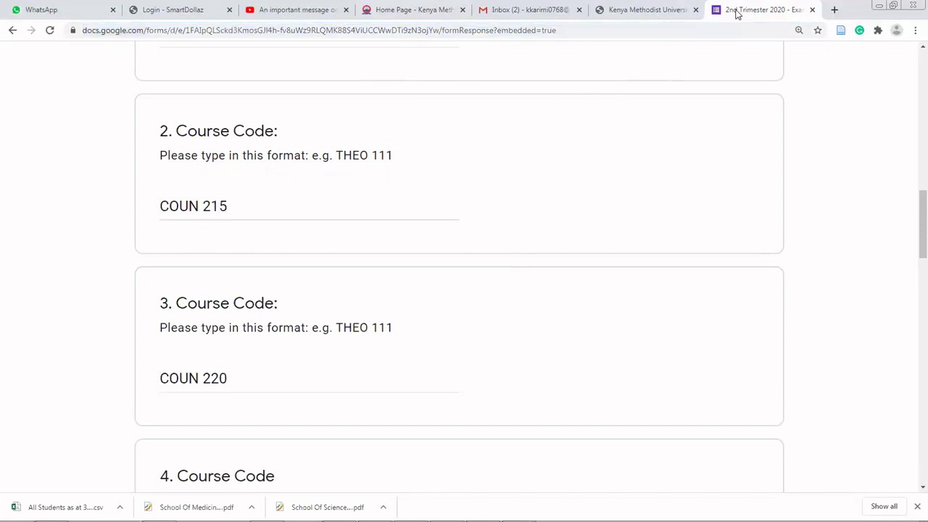
click(360, 21)
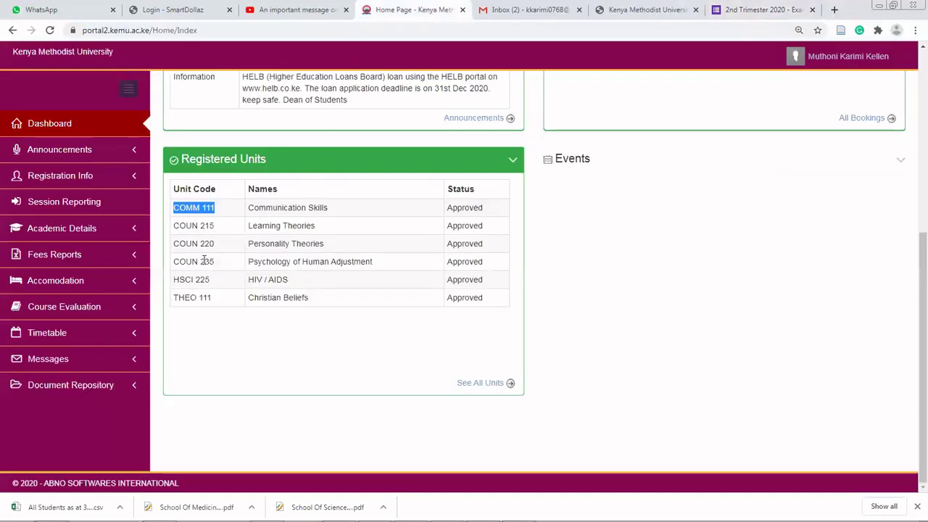
click(743, 9)
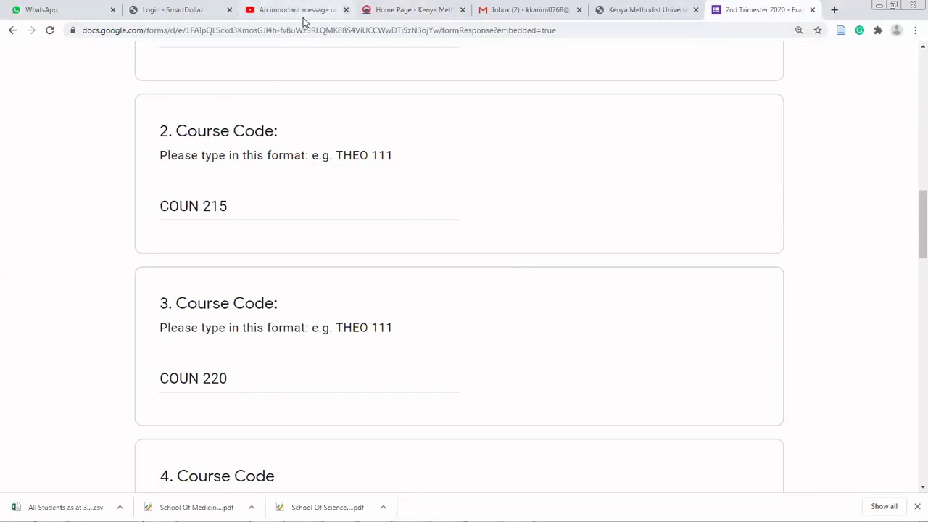
key(ctrl+4)
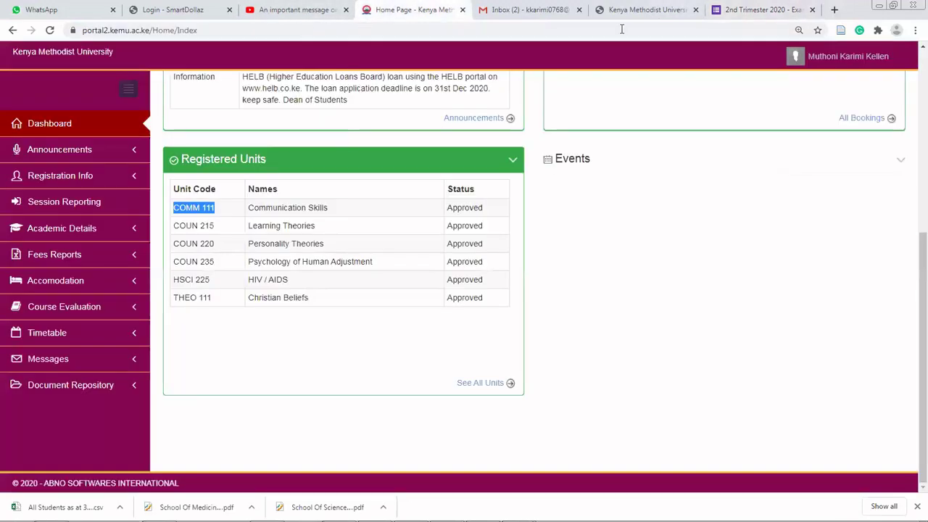
click(725, 9)
scroll(217, 355, down, 3)
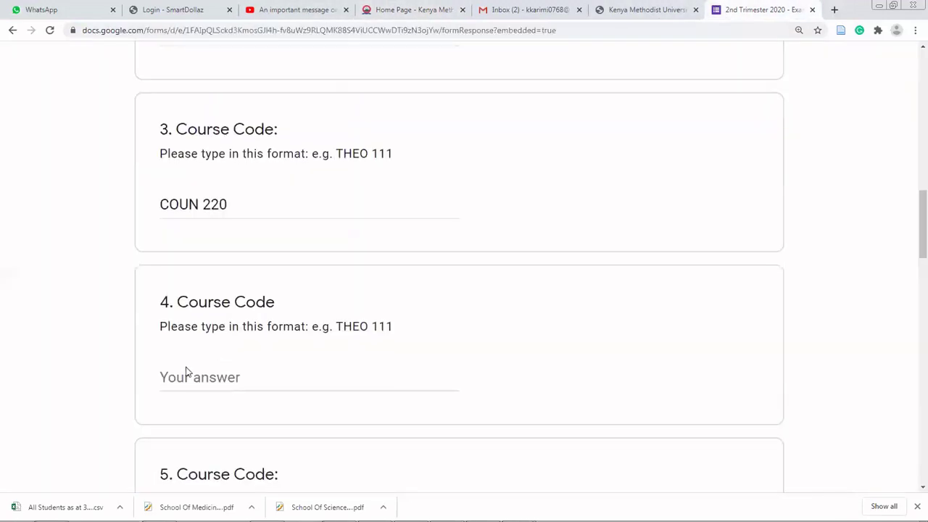
text(COU)
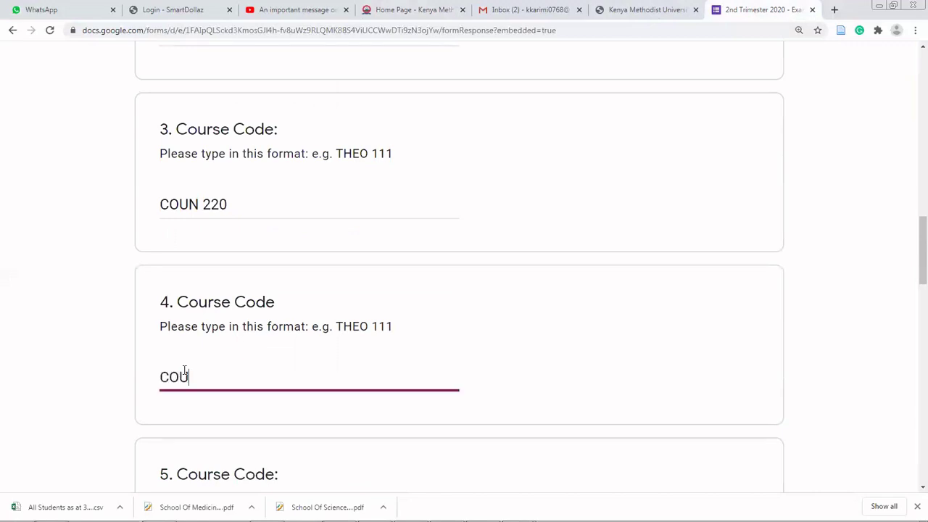
text(N 235)
- Enter HSCI 225 as course code 5 and begin typing the sixth code, THEO 111
click(366, 10)
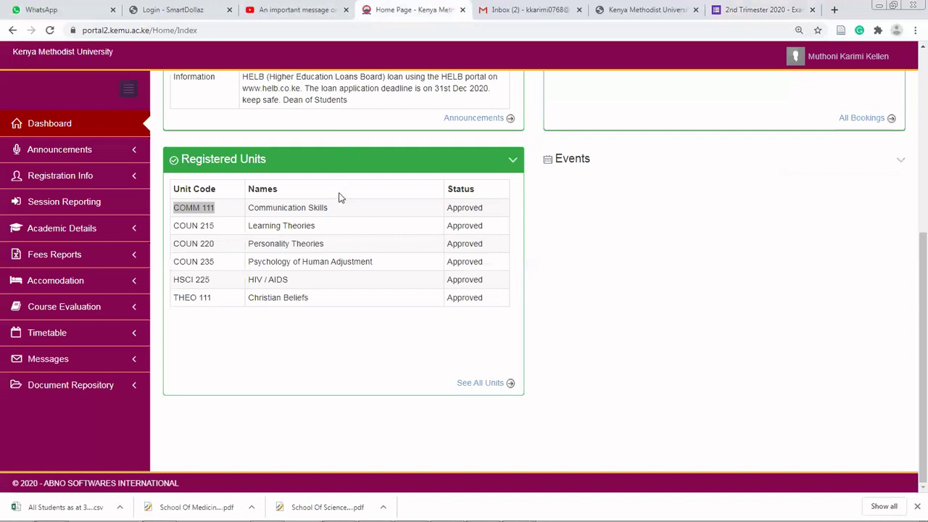
click(741, 10)
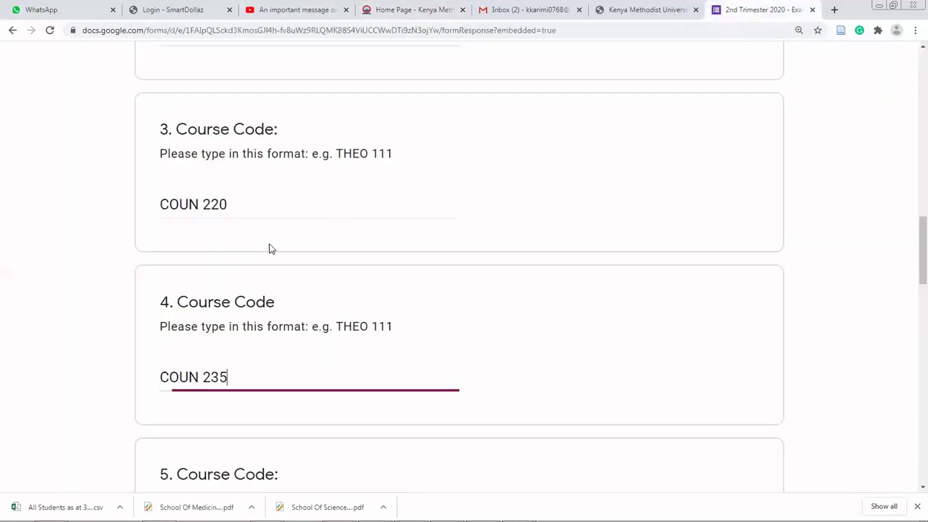
scroll(202, 370, down, 2)
click(203, 369)
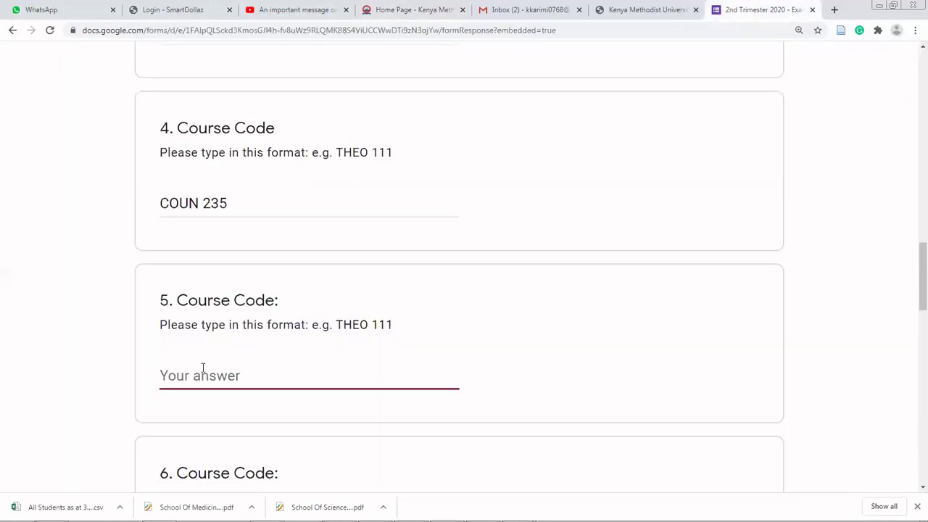
text(HSCI 225)
scroll(203, 375, down, 3)
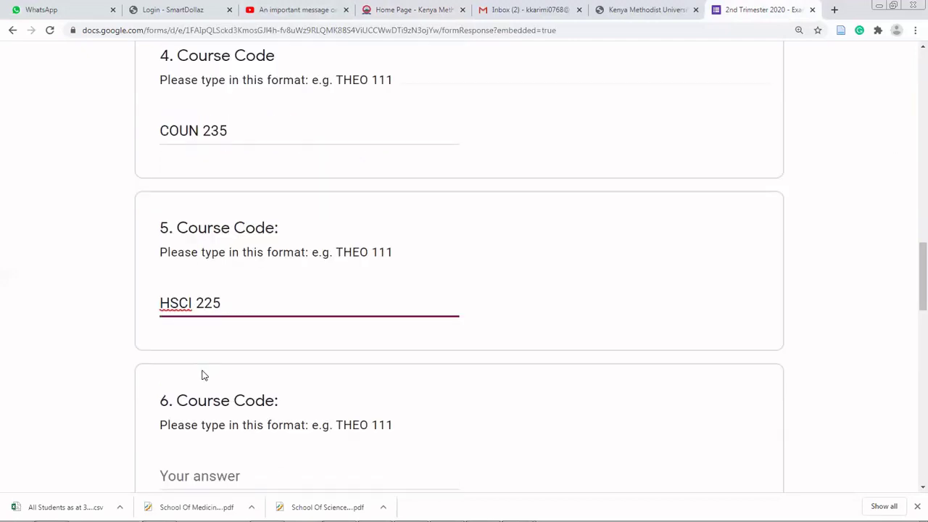
scroll(203, 375, up, 2)
click(363, 20)
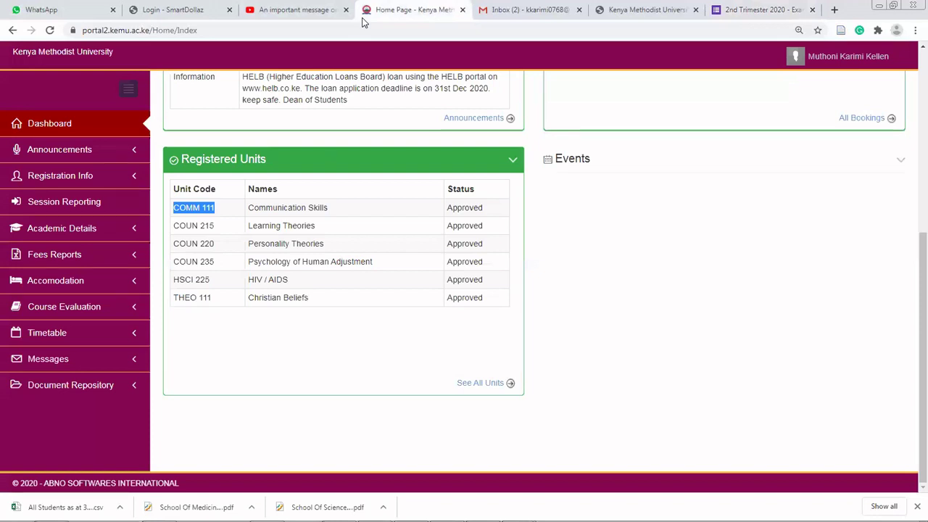
click(761, 9)
scroll(124, 437, down, 1)
click(196, 374)
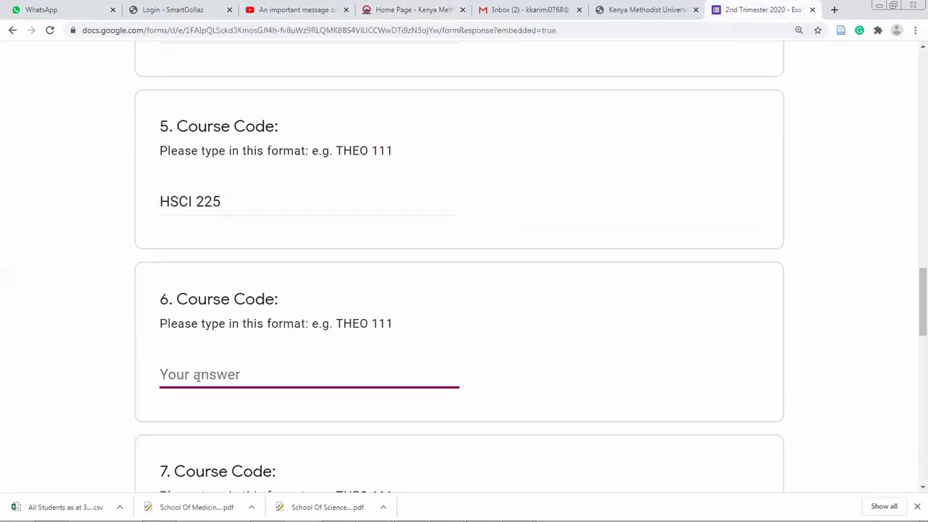
text(TH)
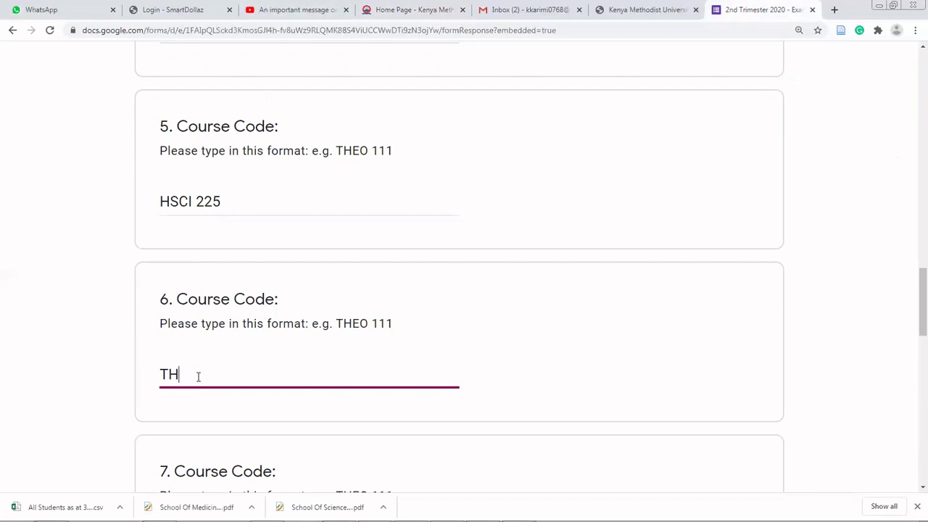
text(EO 111)
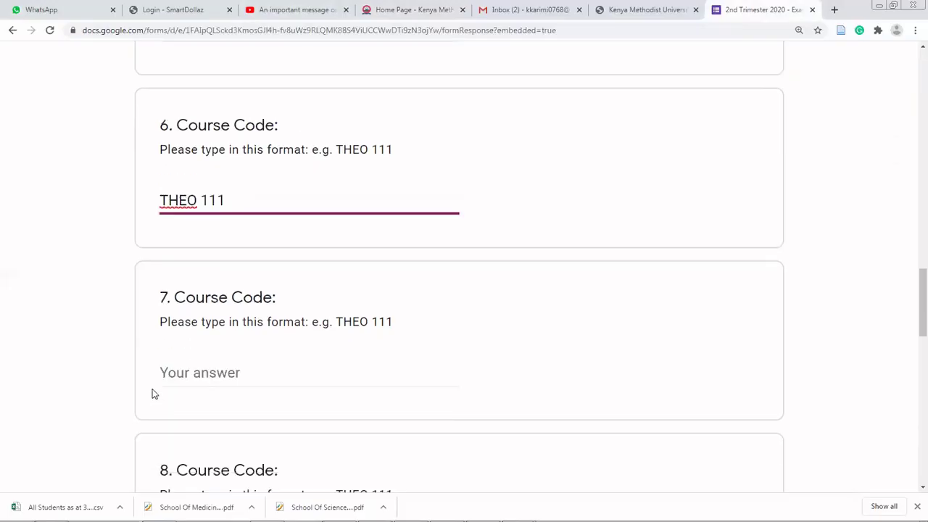
- Choose 'No, I'm OK' for missed, special or supplementary exams and move to the next section
scroll(151, 392, down, 2)
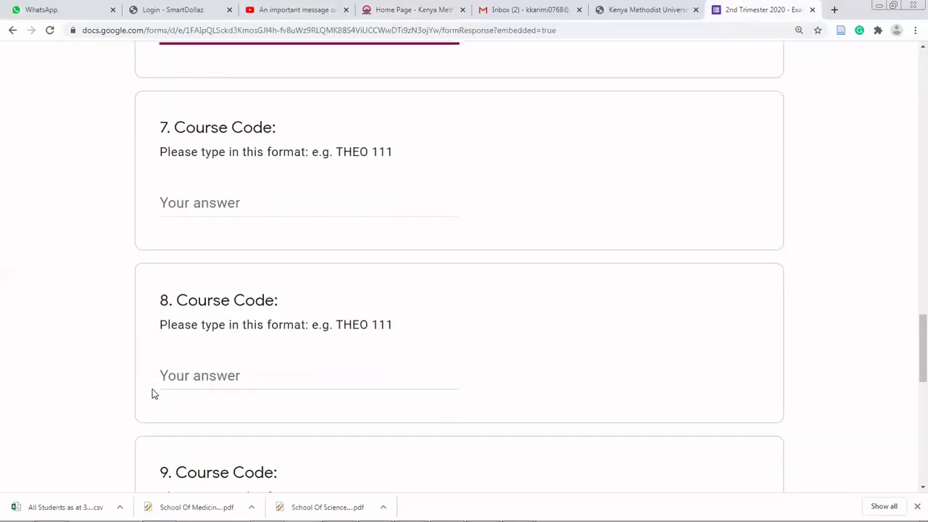
scroll(152, 394, down, 7)
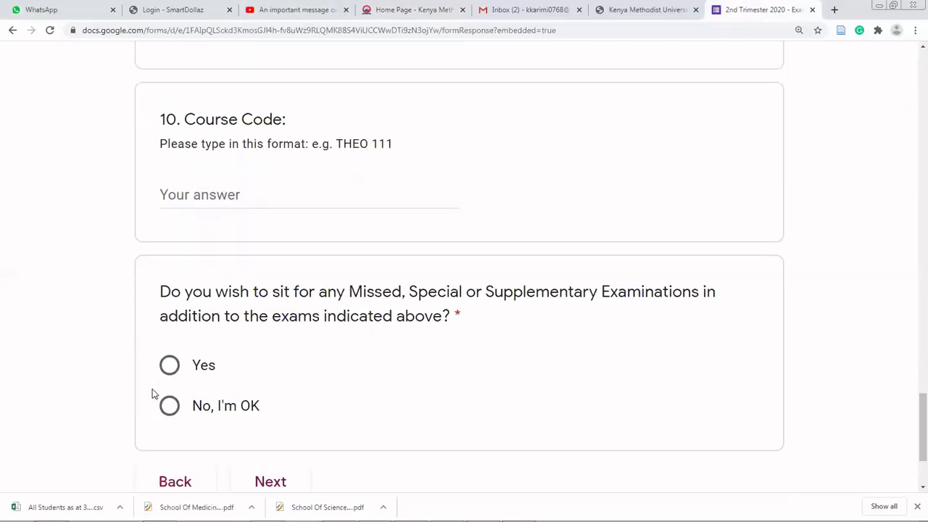
scroll(152, 394, down, 2)
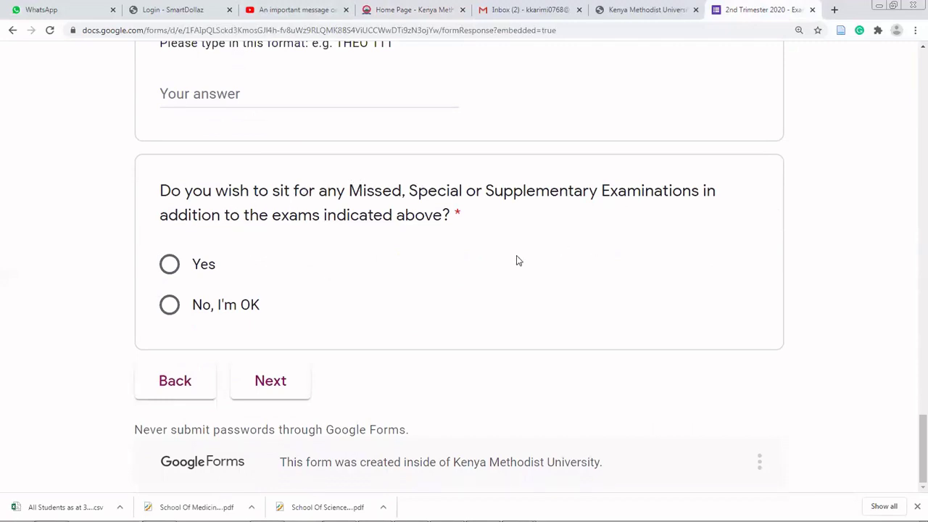
click(170, 308)
click(267, 390)
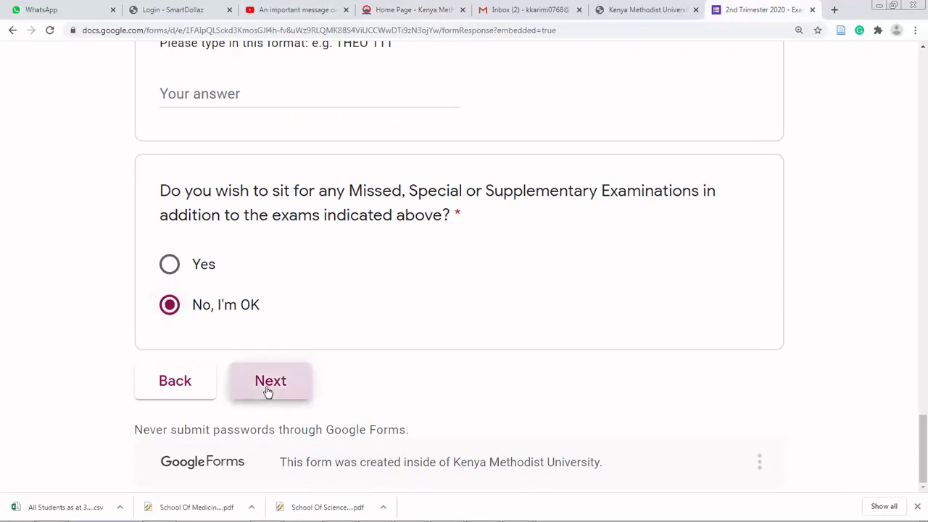